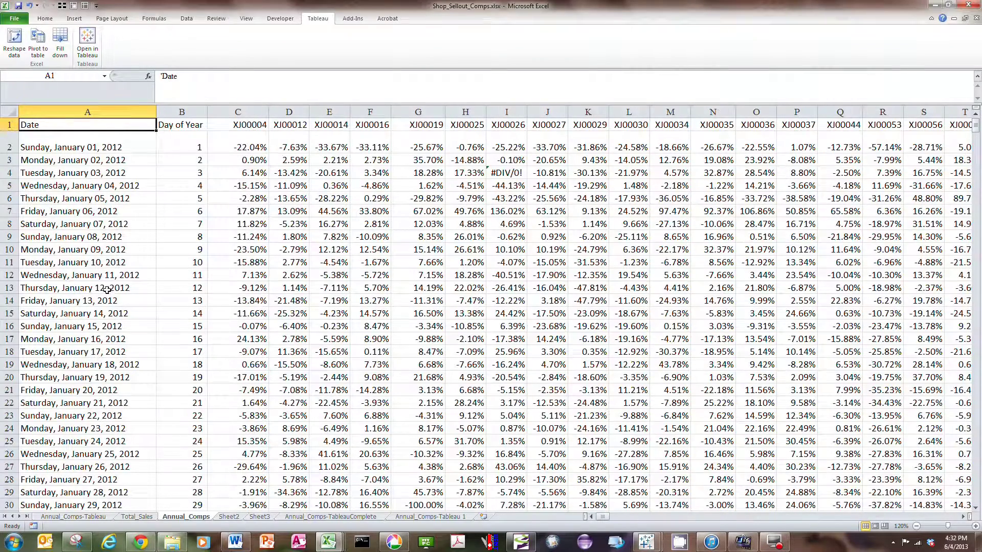
Check the crosstab's extent, down to the last date row and across to the last station column.
click(84, 146)
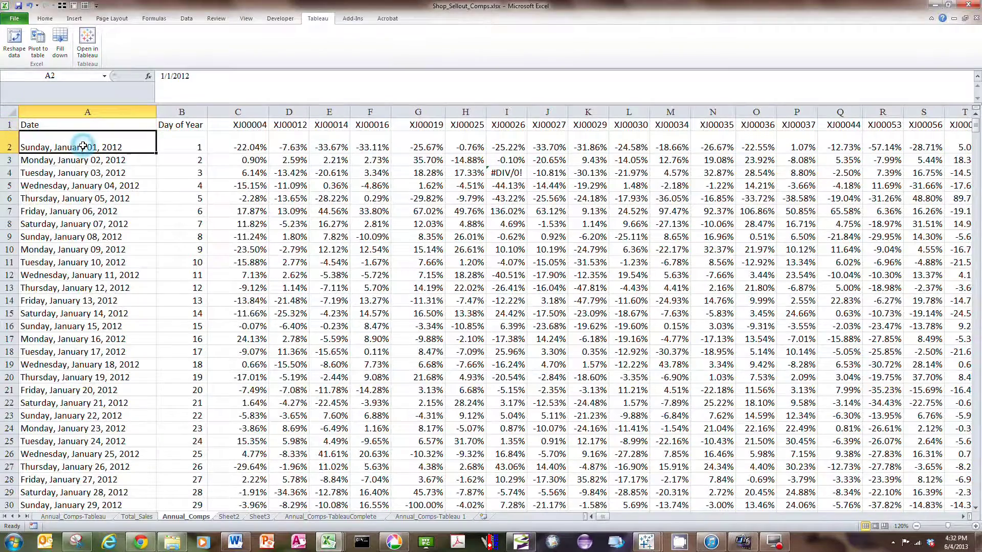
key(ctrl+Down)
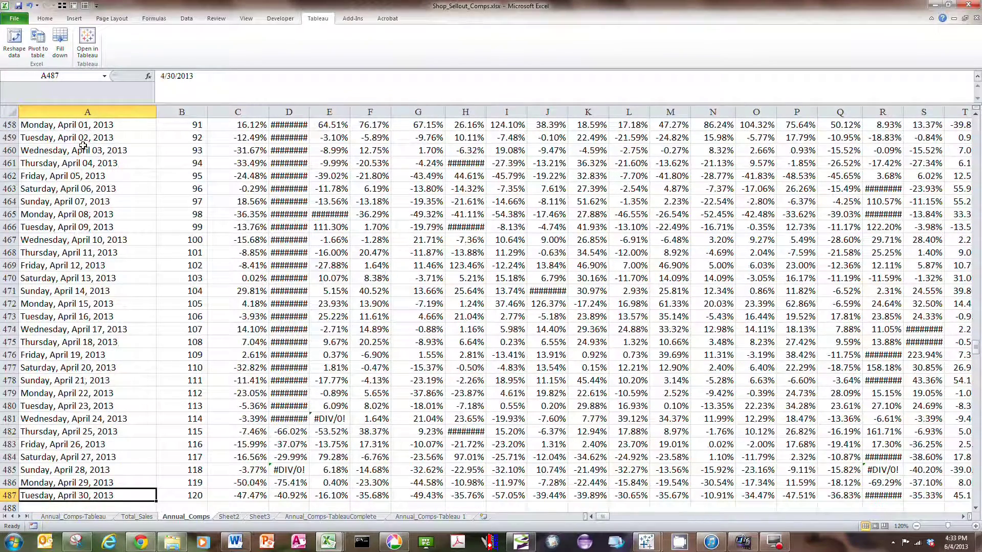
key(End)
key(Up)
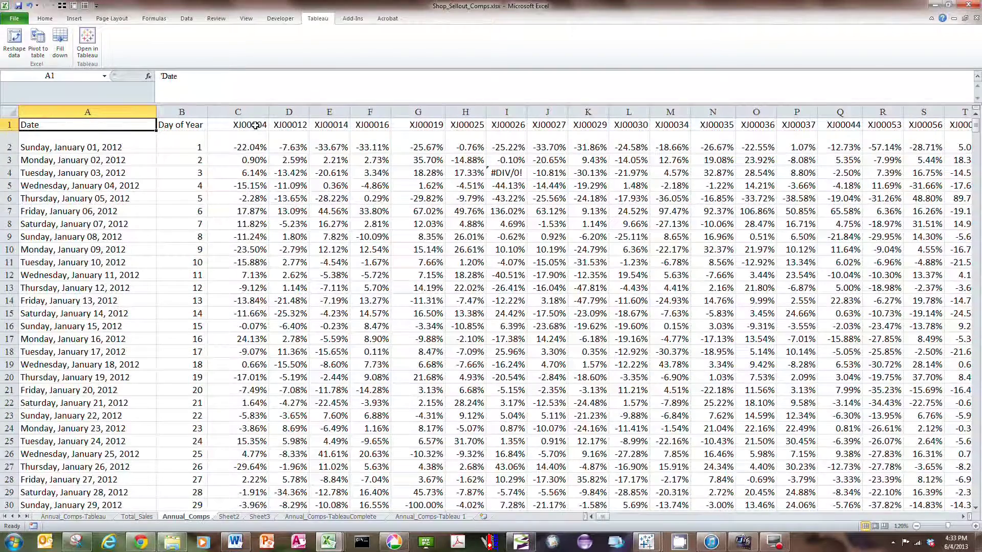
click(255, 125)
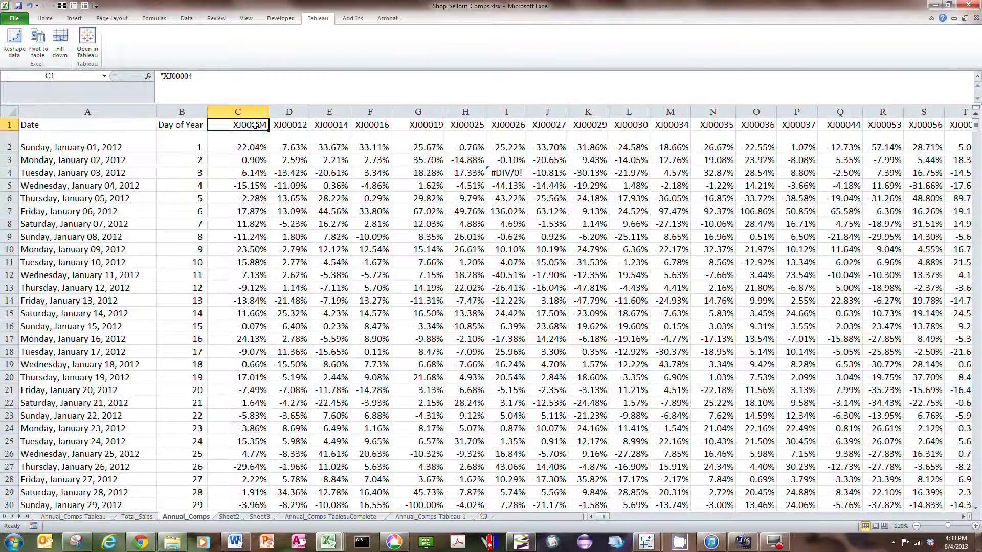
key(End)
key(Right)
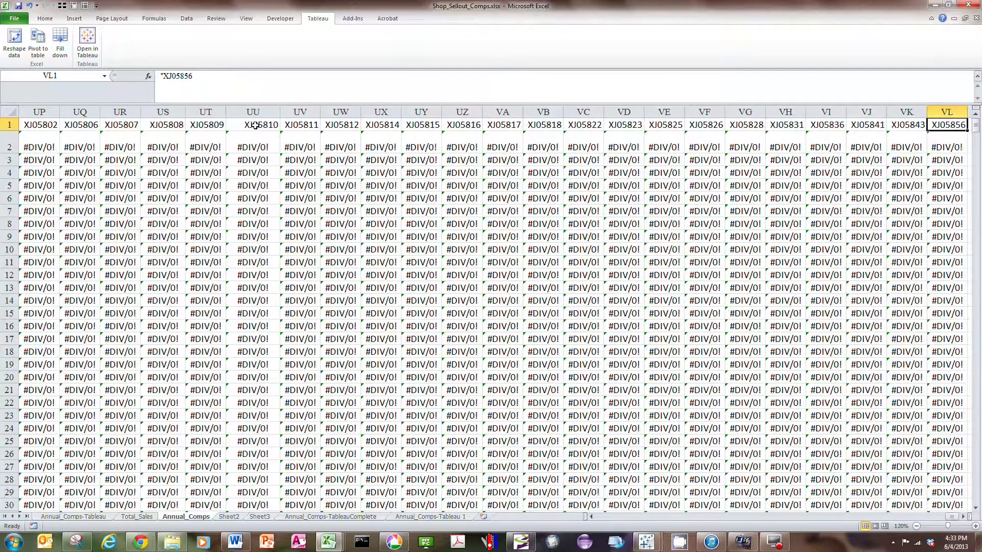
key(End)
key(Left)
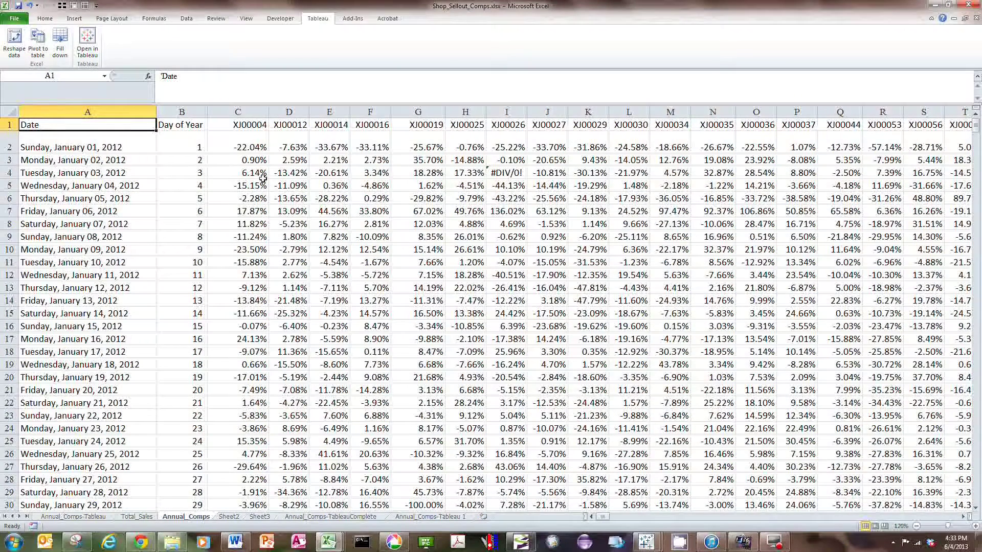
Reshape the crosstab with the Tableau add-in, using C2 as the first data value.
click(280, 19)
click(312, 23)
click(14, 40)
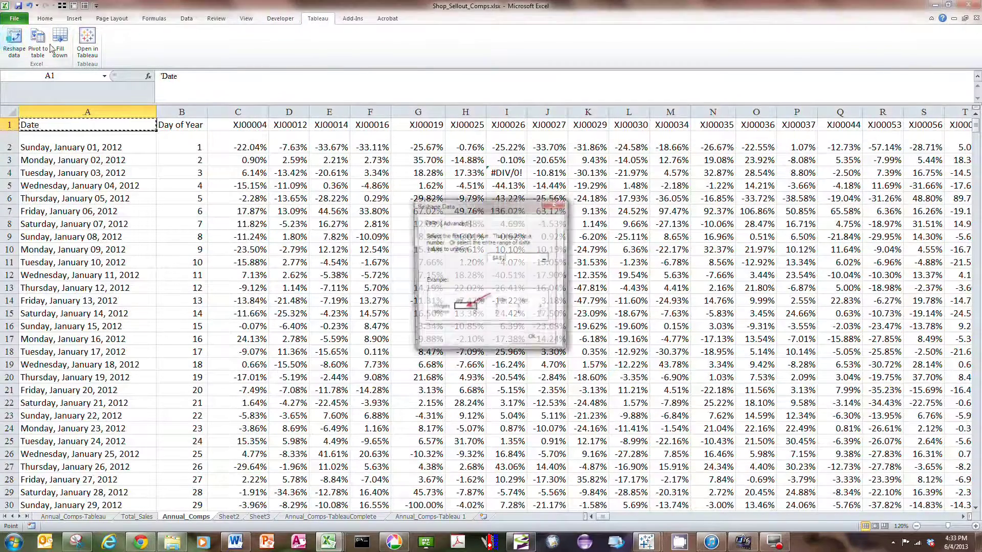
drag(485, 207, 469, 63)
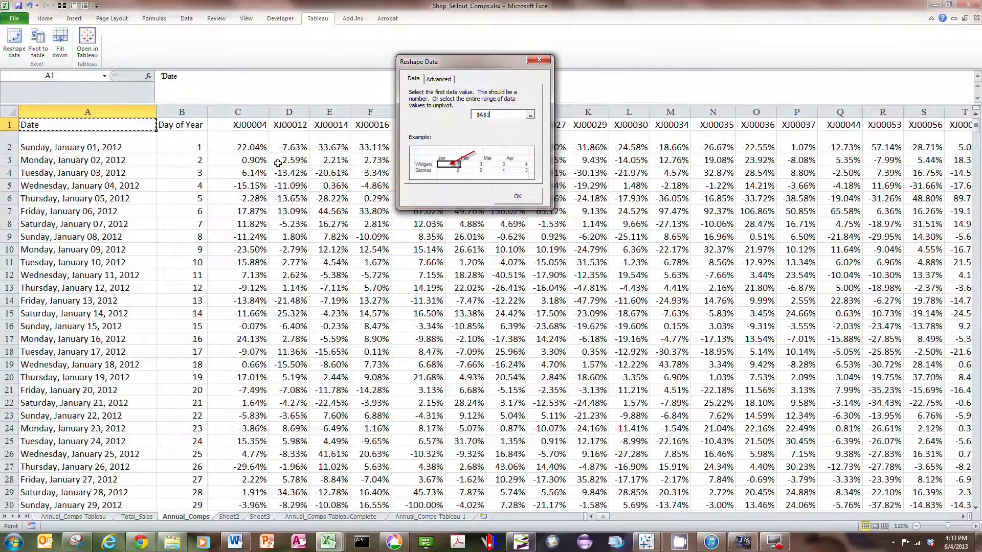
click(241, 146)
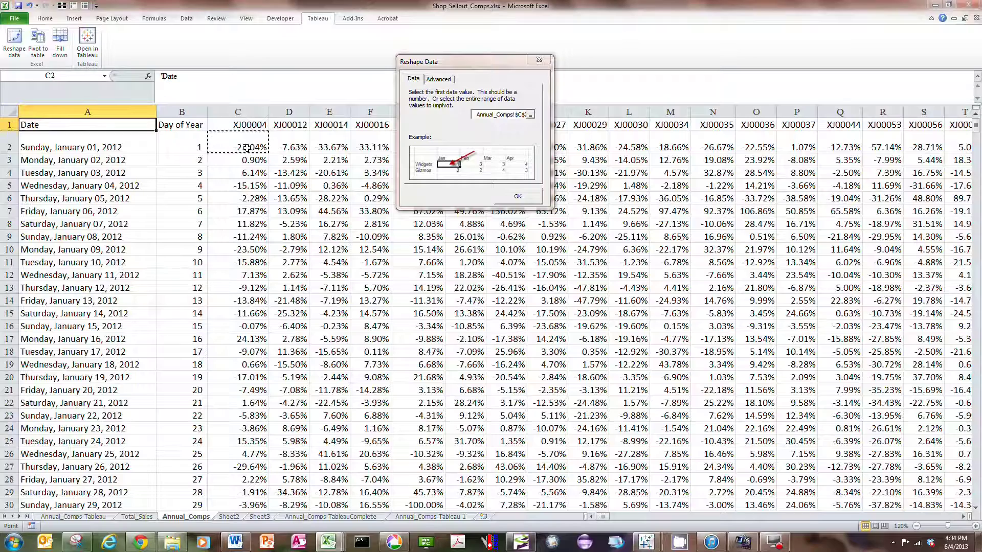
click(518, 196)
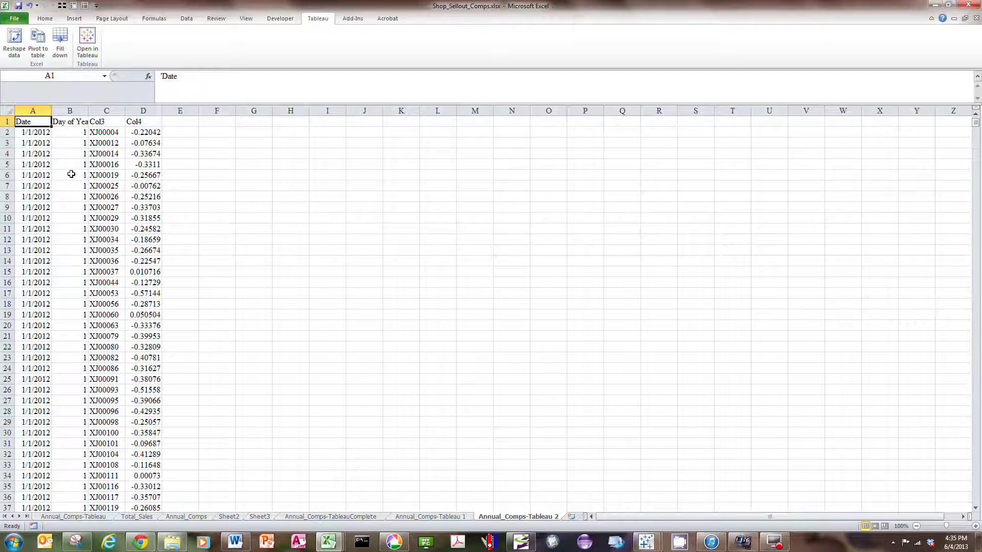
Rename the column D heading to 'Sales Comp', keeping the Station heading.
click(109, 123)
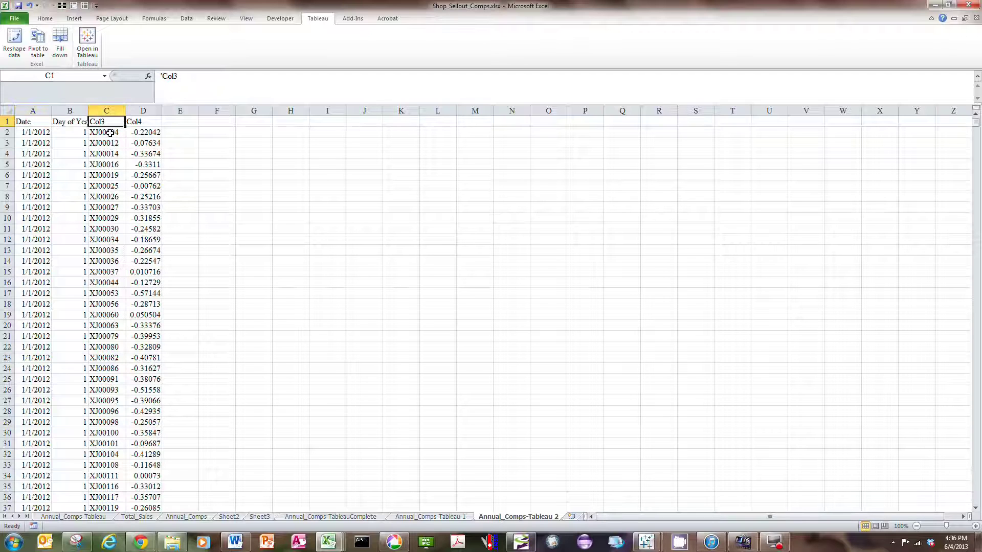
text(Station)
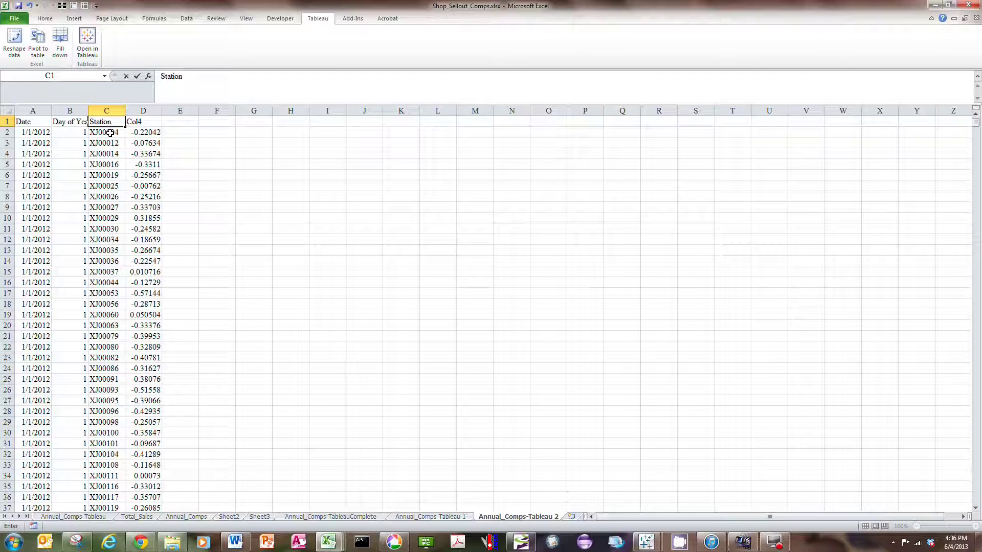
click(143, 121)
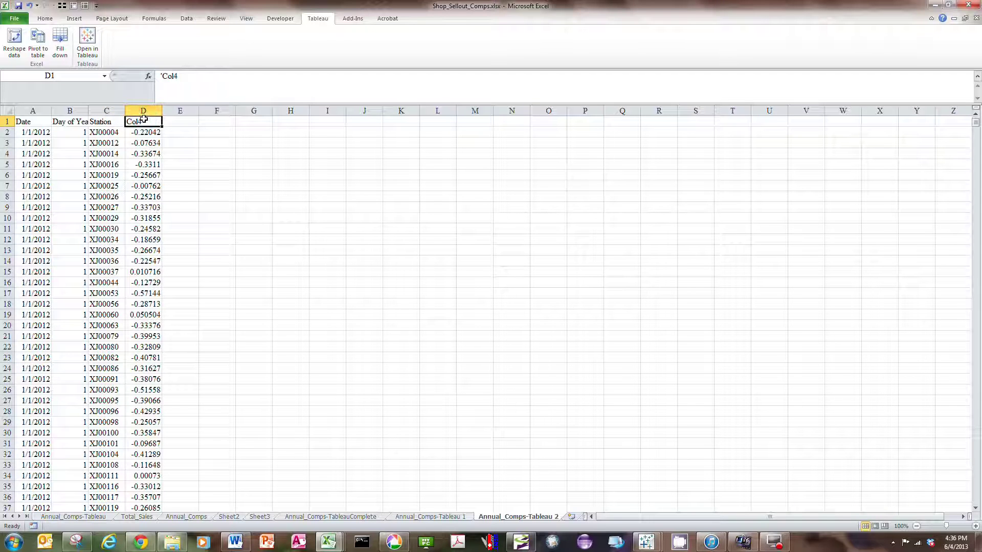
text(Sale Comp)
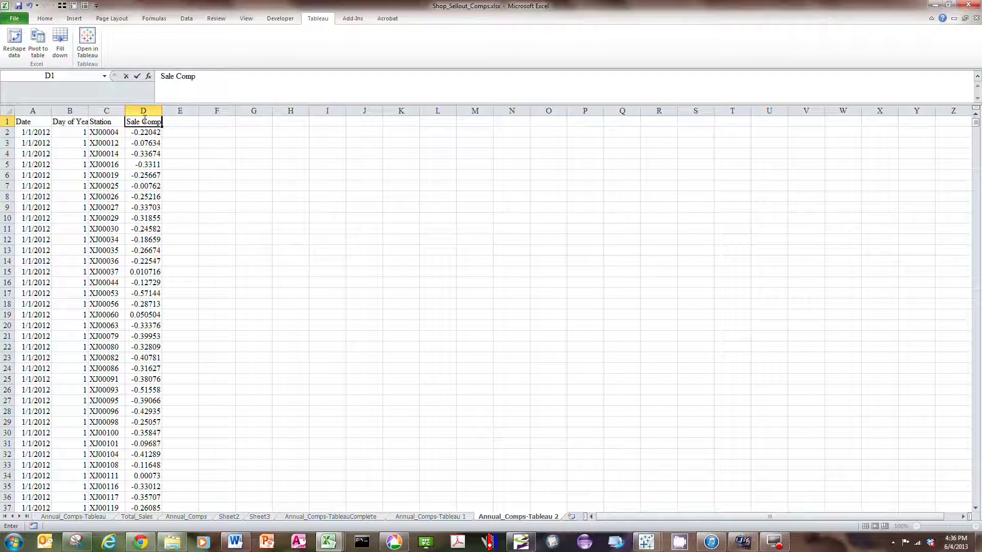
key(BackSpace)
key(BackSpace)
key(BackSpace)
key(BackSpace)
key(BackSpace)
text(s)
text( Comp)
click(167, 206)
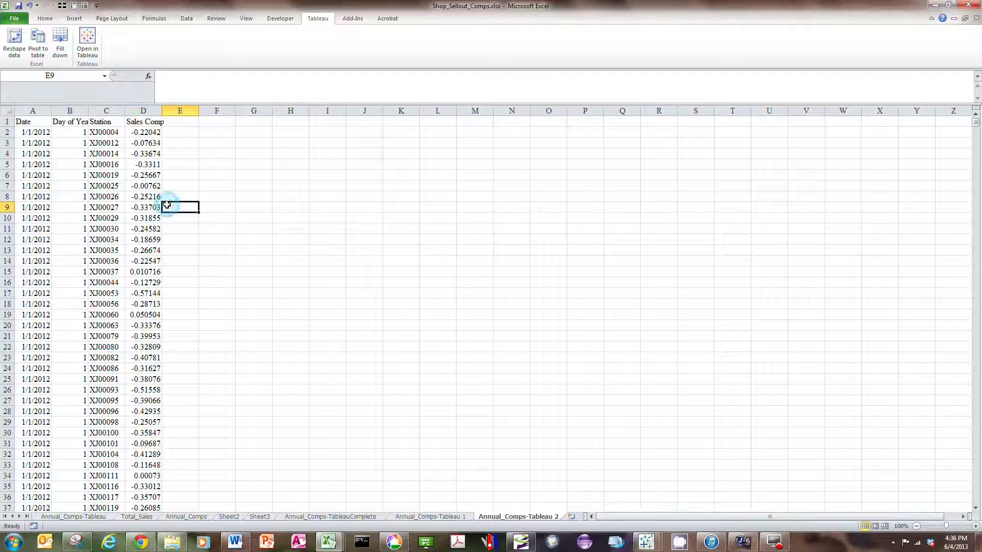
Confirm the dates run through 4/30/2013, then return to the top of the table.
click(36, 133)
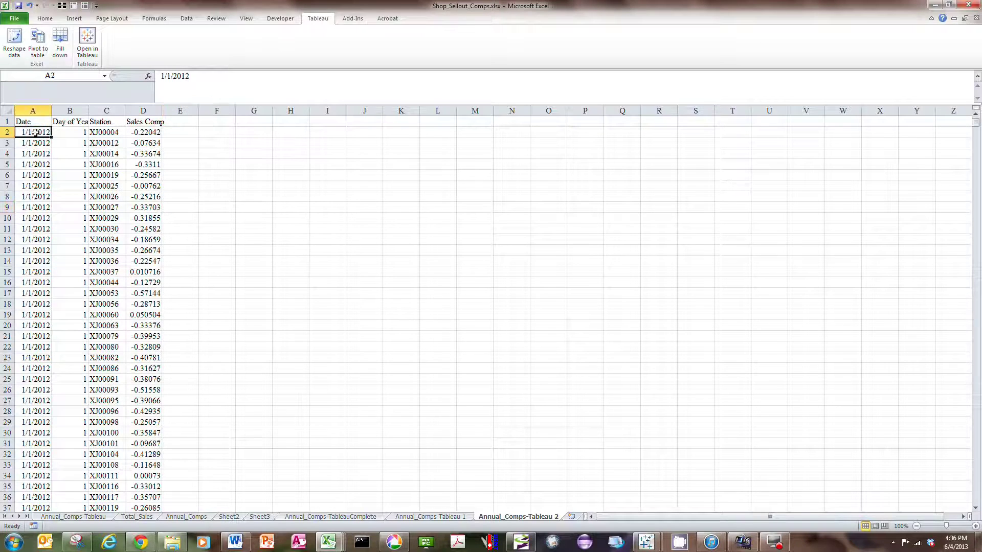
key(ctrl+Down)
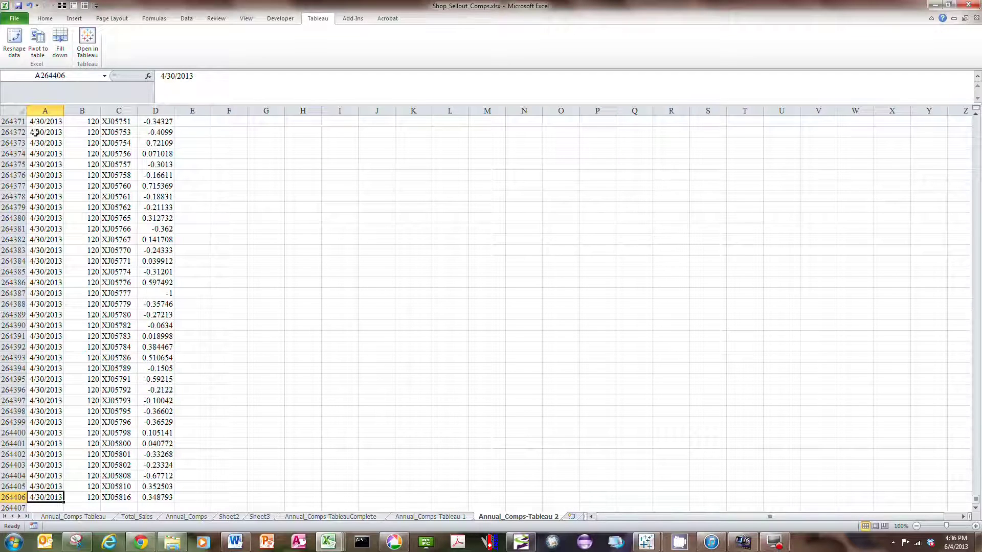
key(ctrl+Up)
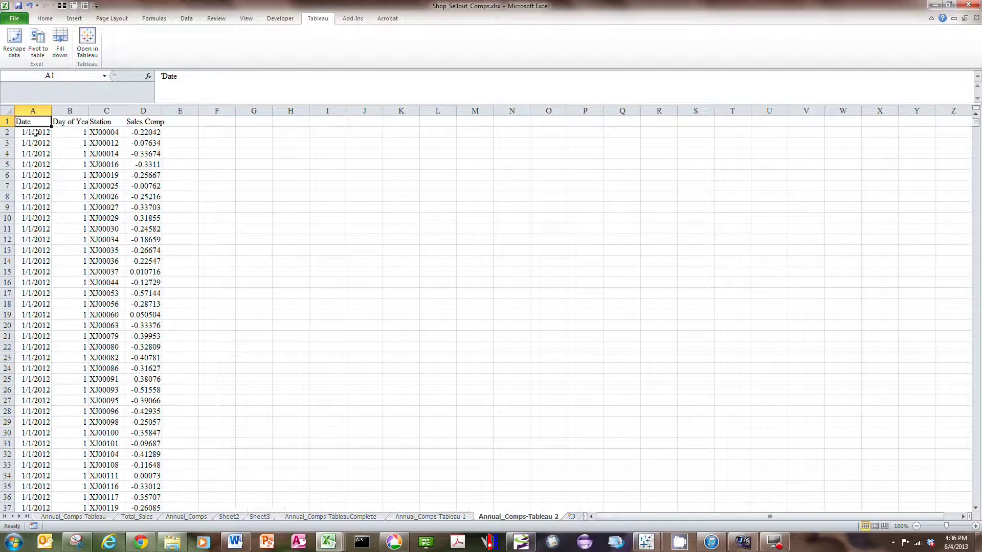
Save the workbook and connect Tableau to Daily_Comps_Testing.xlsx in the Control_charts folder.
click(18, 7)
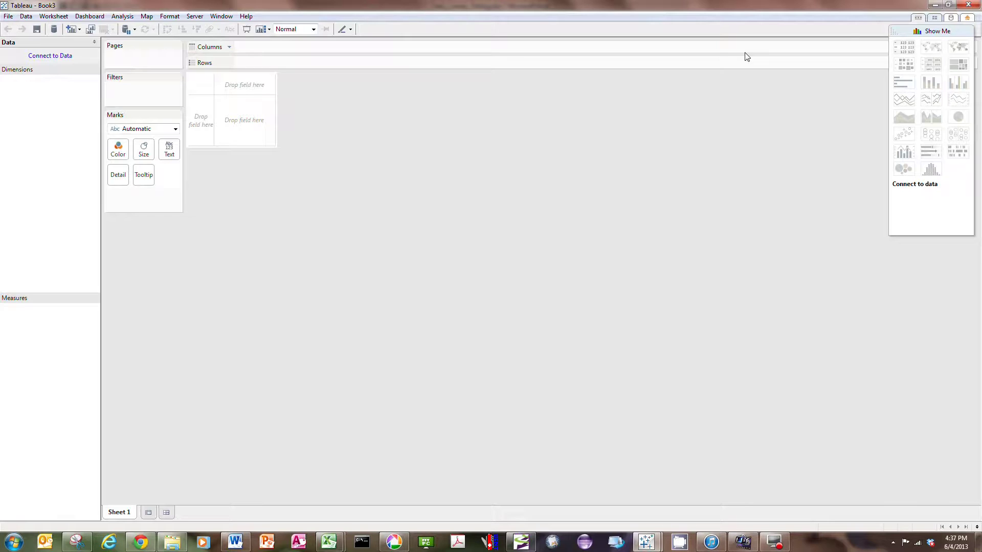
click(51, 56)
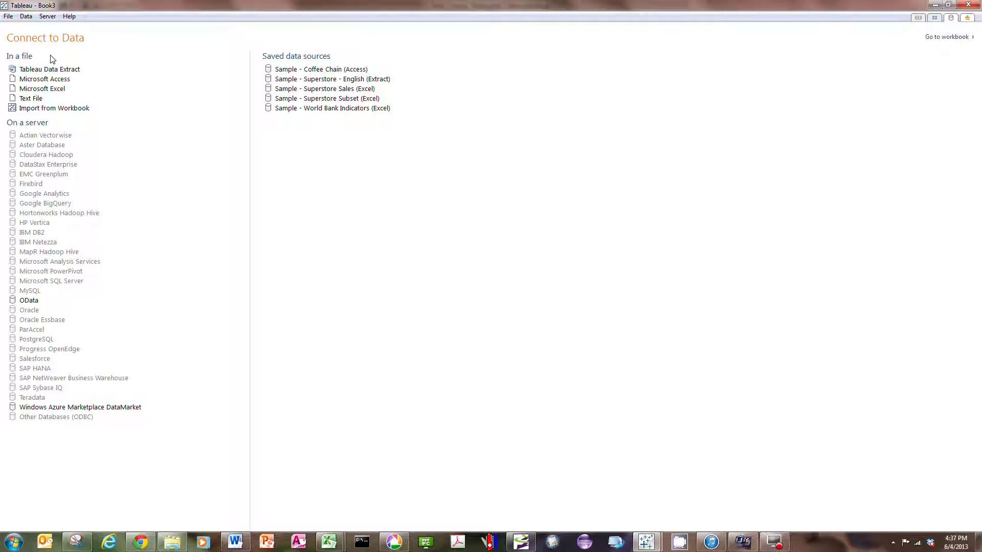
click(42, 89)
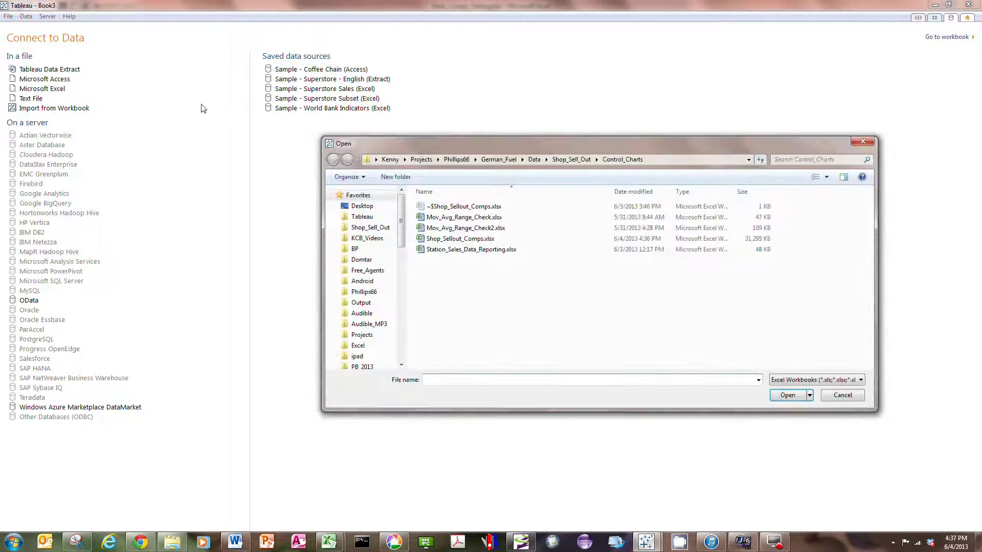
click(369, 218)
mouse_move(442, 238)
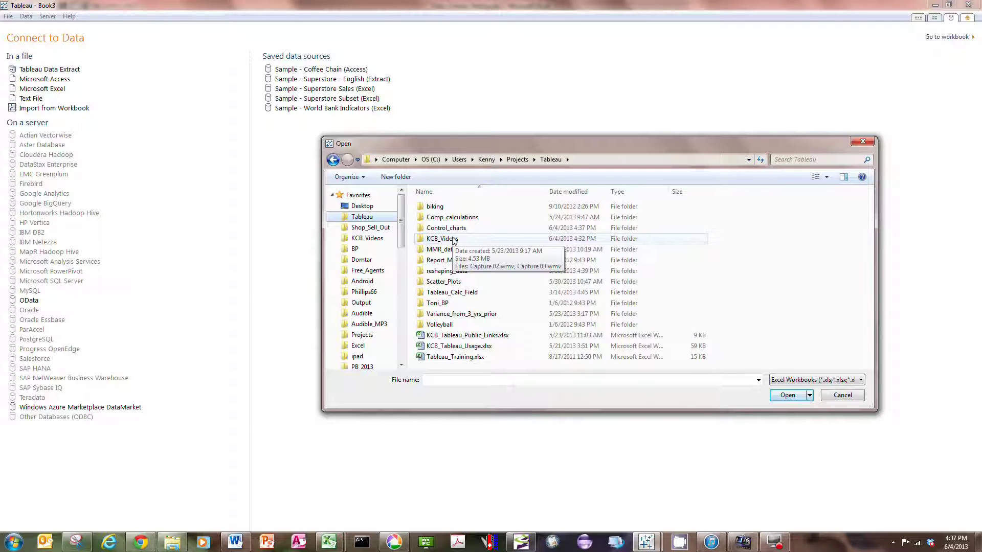
double_click(454, 227)
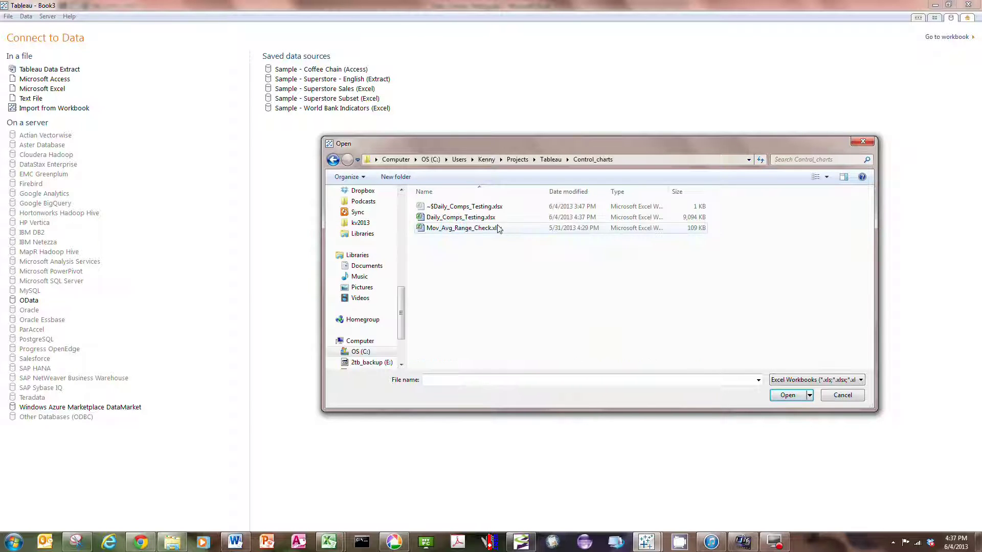
double_click(459, 220)
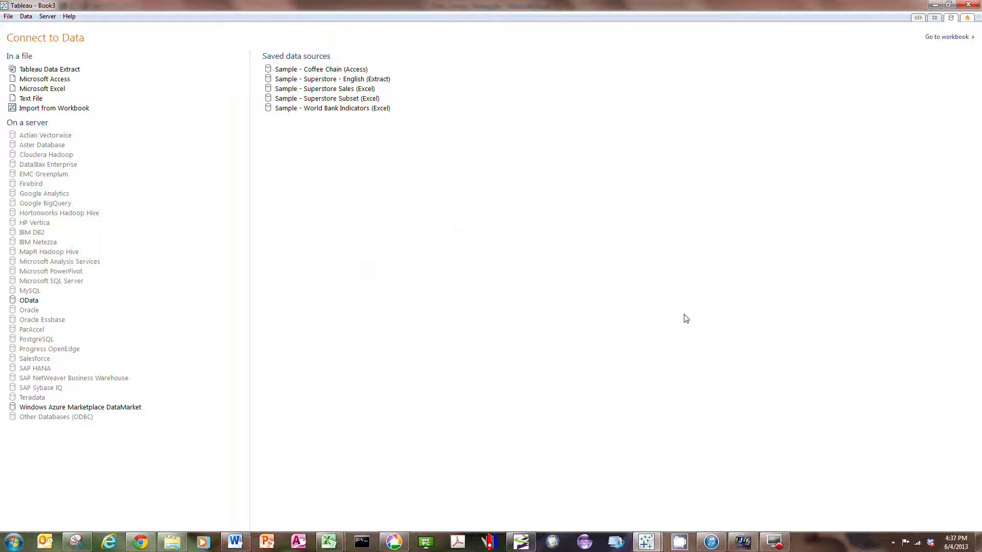
click(527, 359)
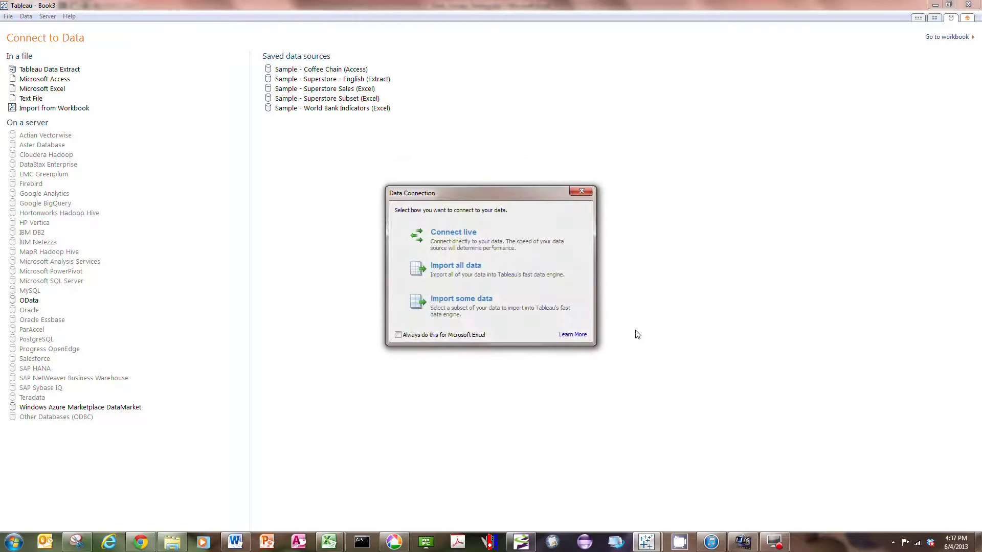
Import all data from the sheet and save it as a .tde extract.
click(452, 265)
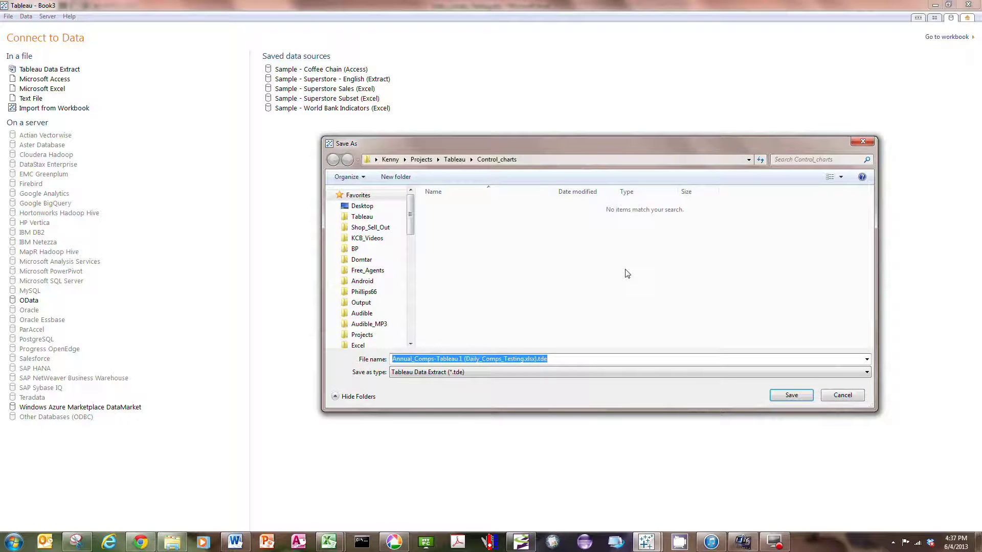
click(774, 396)
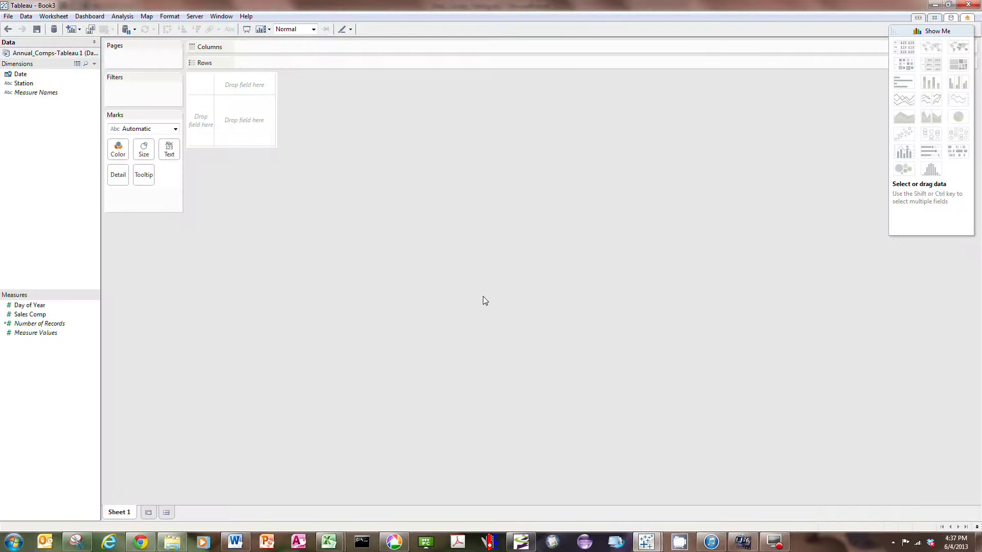
Add YEAR(Date) to Columns and SUM(Sales Comp) as text, showing 337,456 for 2012 and 5,632 for 2013.
double_click(23, 75)
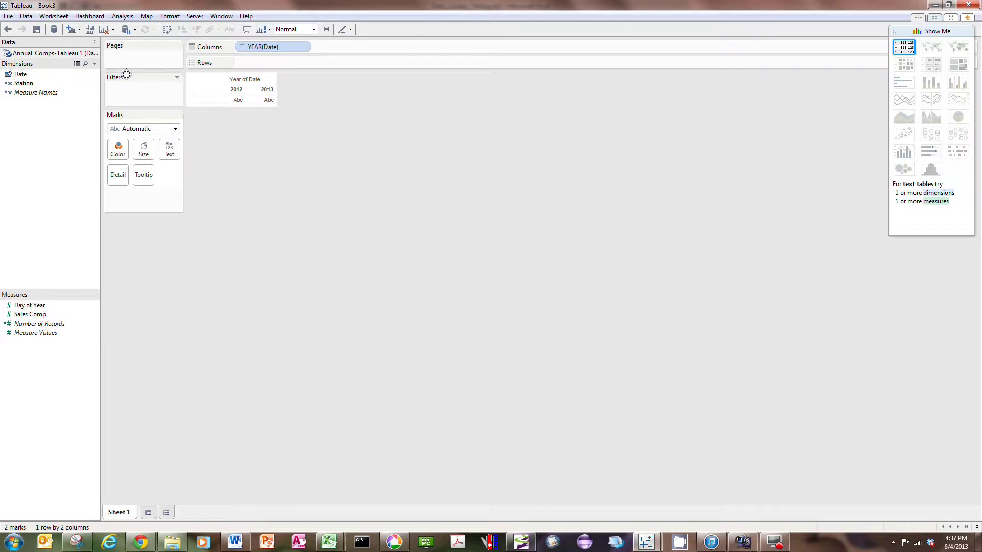
double_click(39, 314)
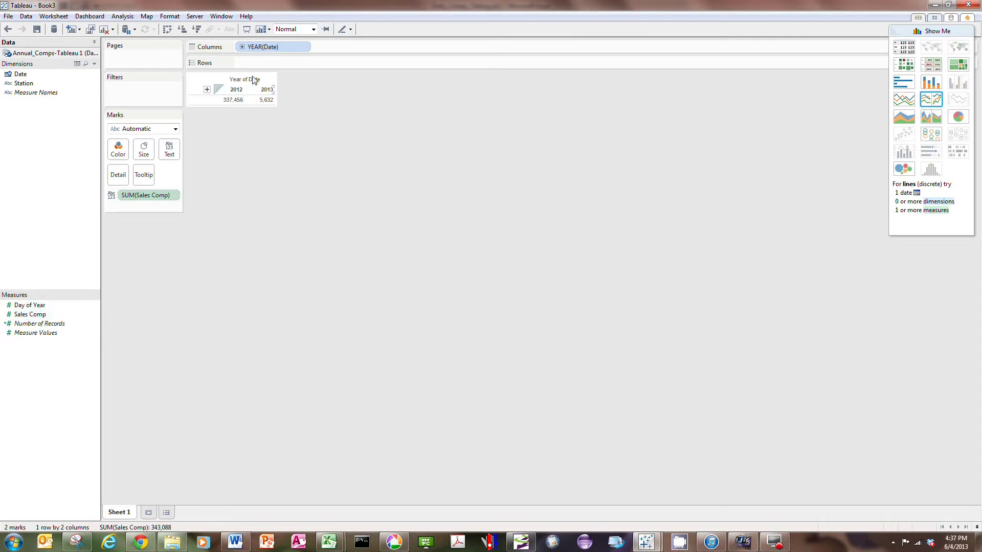